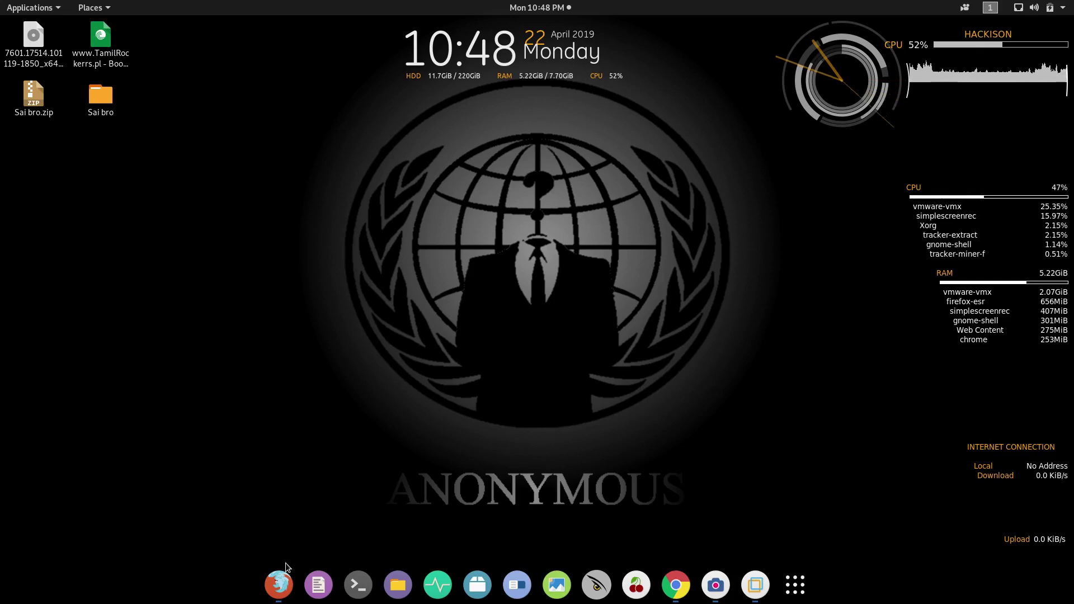
Step: Bring Firefox forward and compare the WPS Hide Login and BuddyPress plugin pages, ending on BuddyPress
left_click(279, 583)
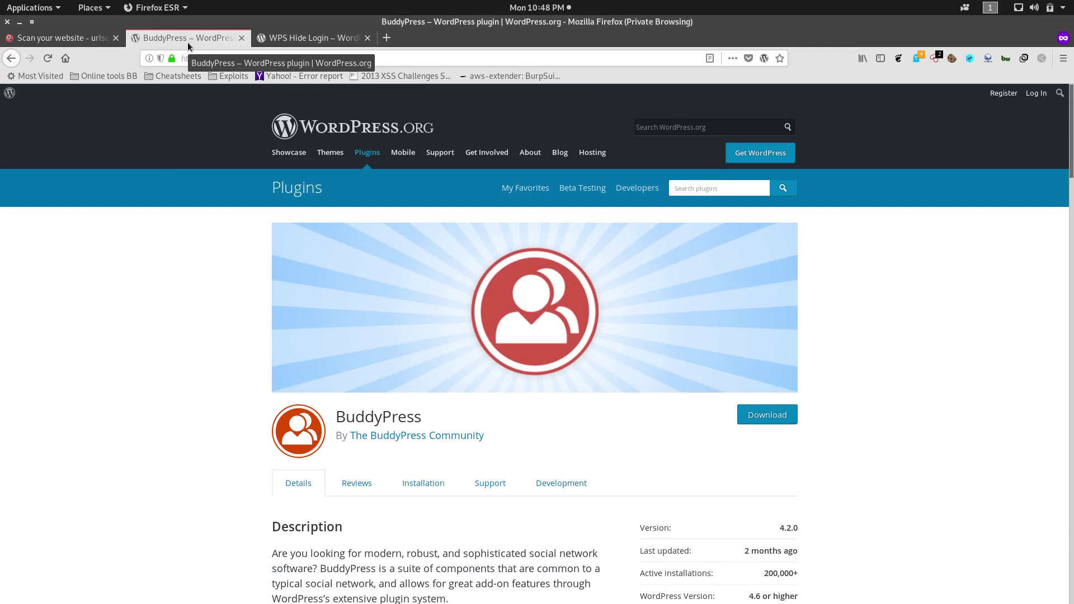
left_click(280, 34)
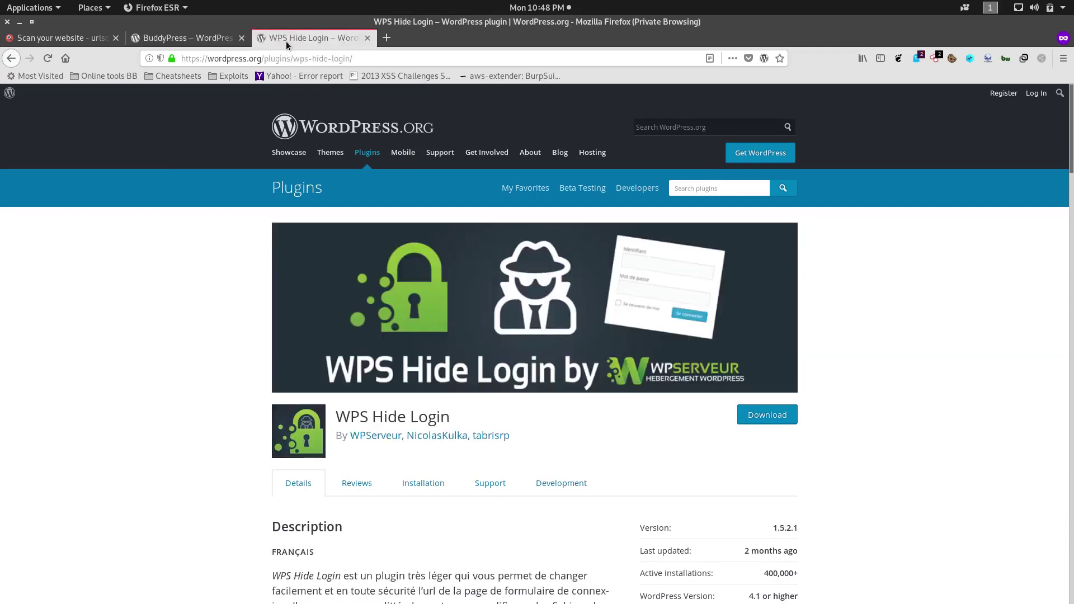
left_click(192, 40)
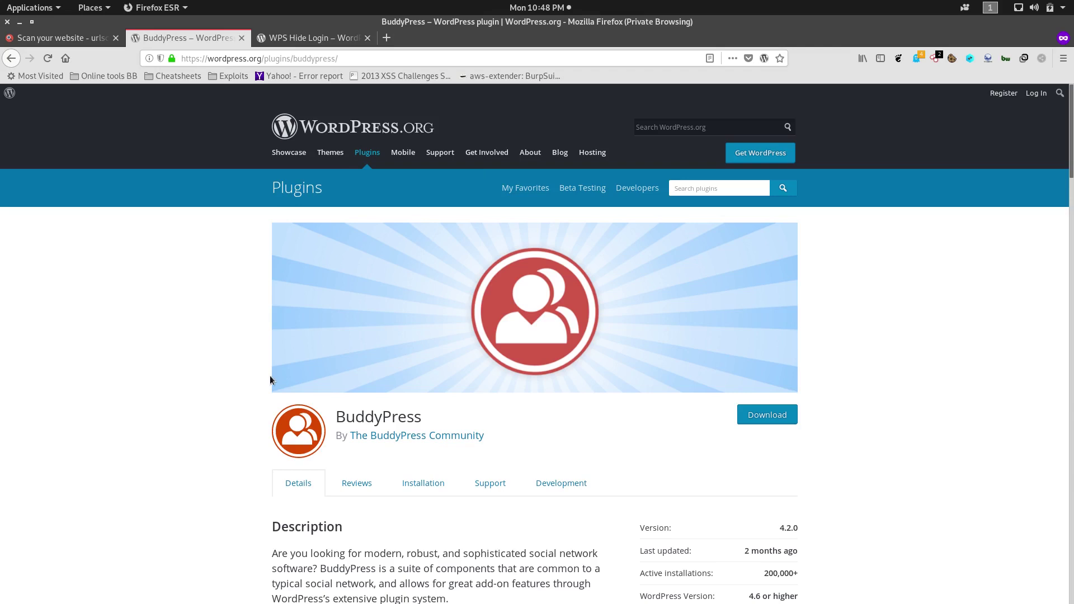
left_click(267, 37)
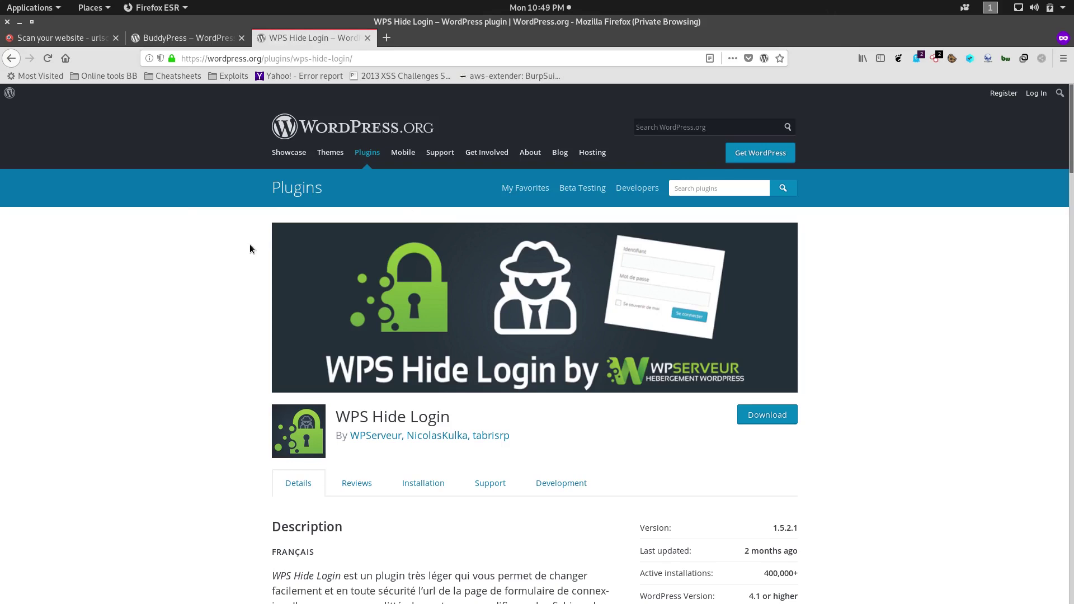
left_click(185, 34)
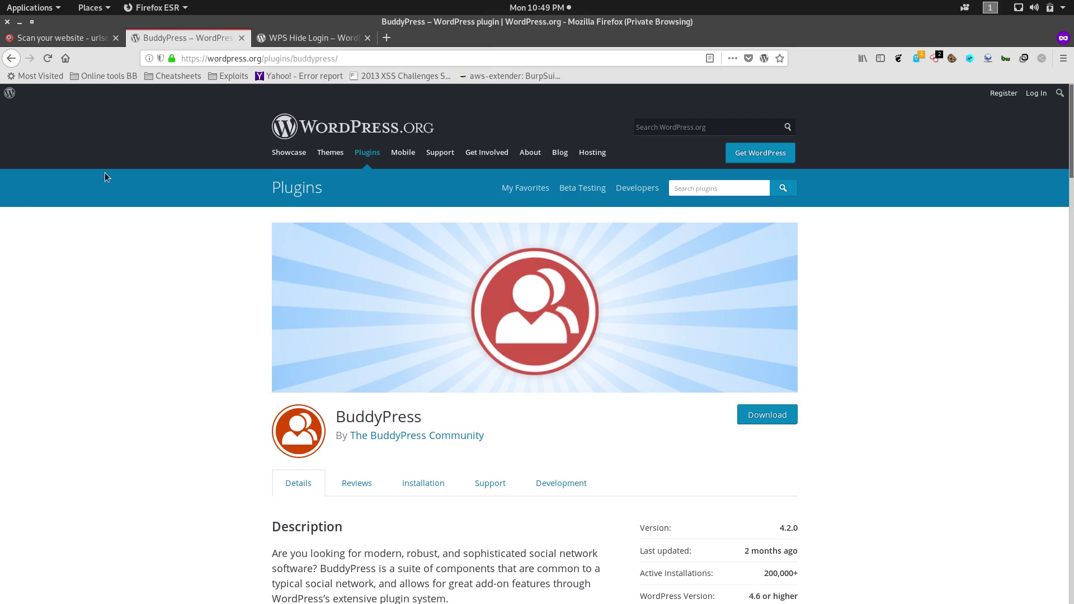
Step: Open the urlscan.io scanning page, glance at both plugin tabs, then return to urlscan.io
left_click(87, 41)
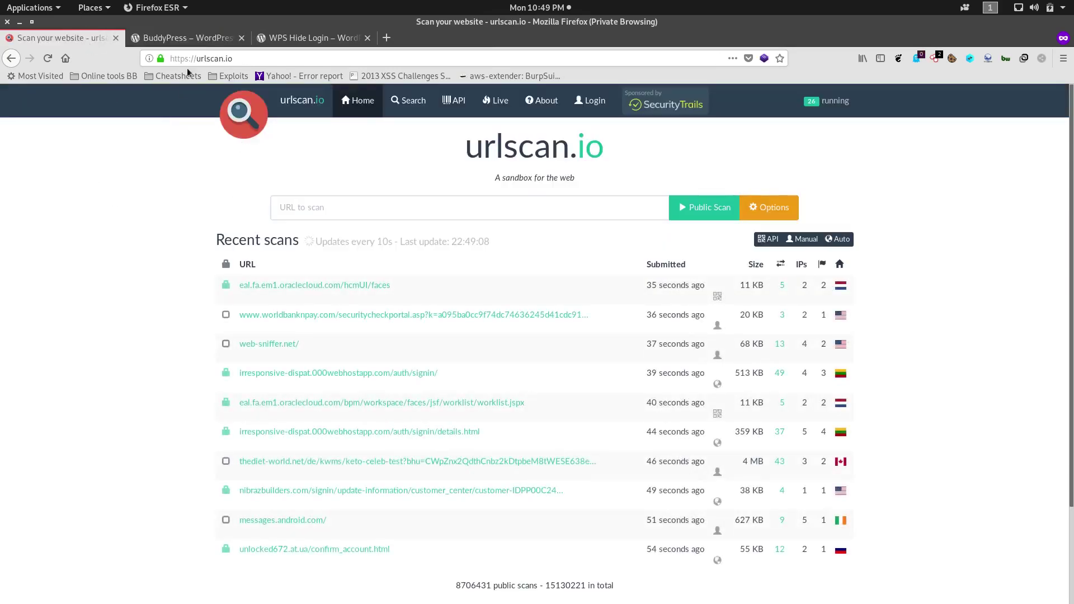
left_click(238, 57)
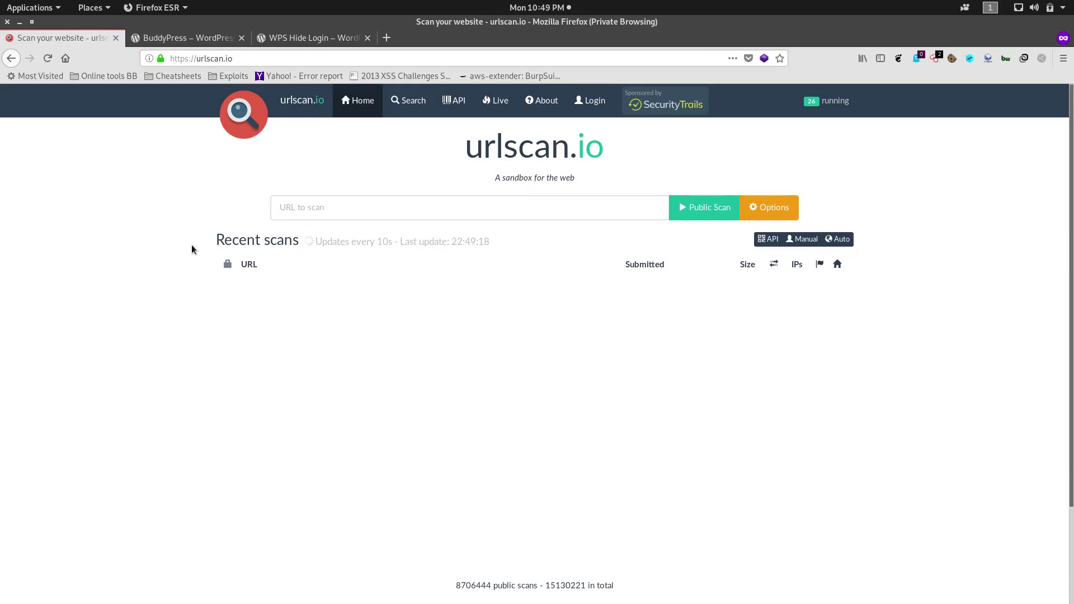
left_click(183, 37)
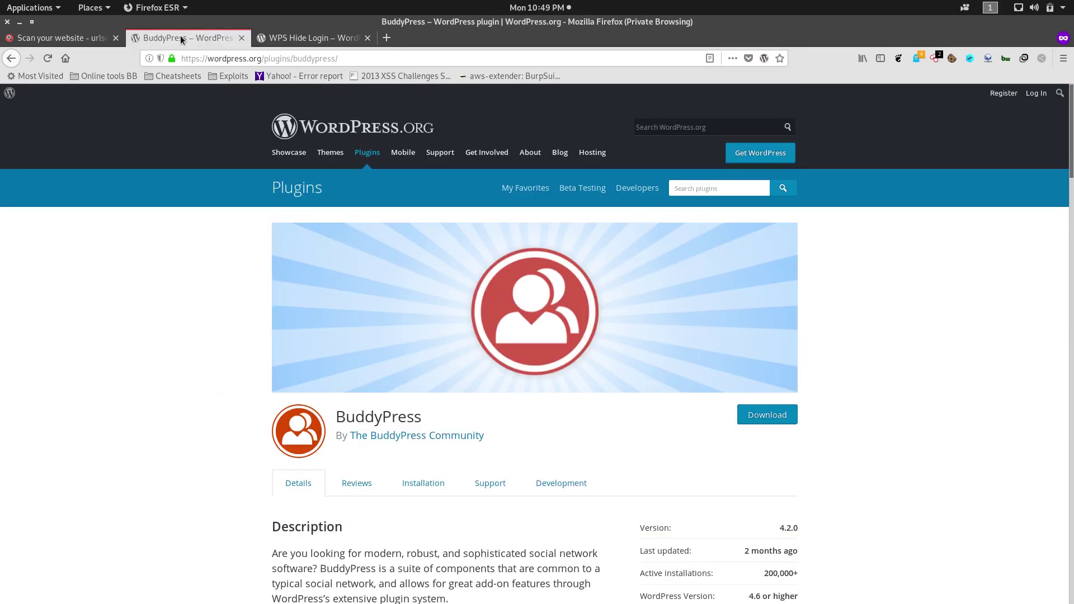
left_click(287, 33)
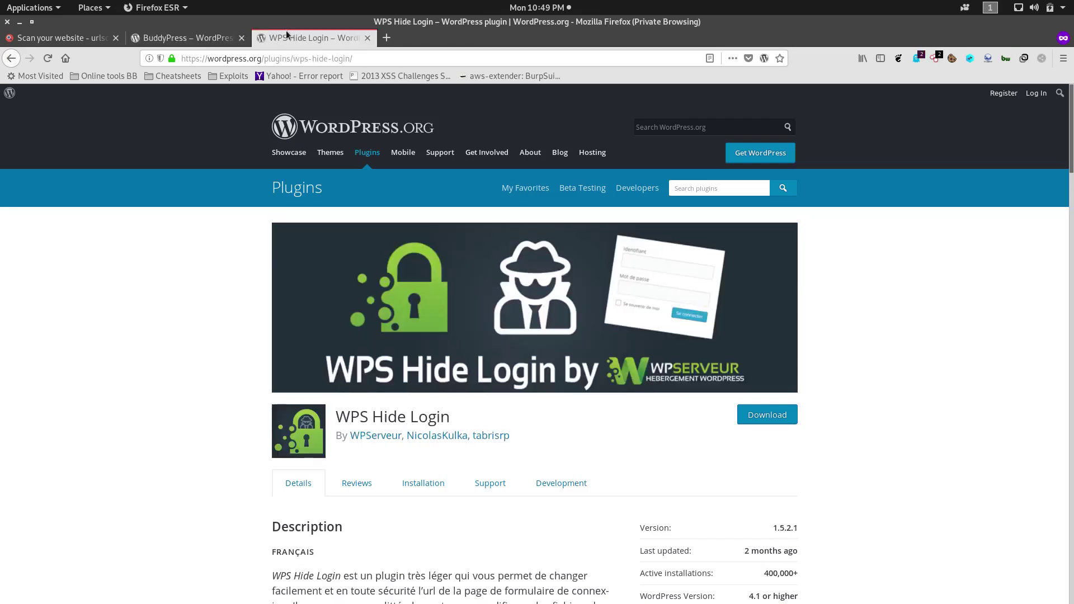
left_click(75, 45)
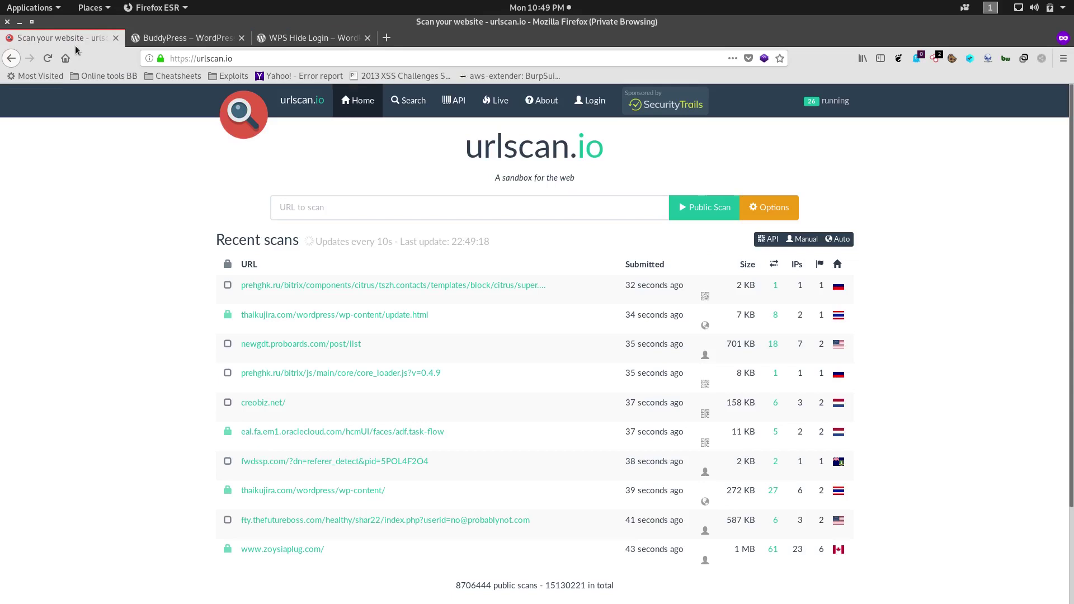
left_click(300, 201)
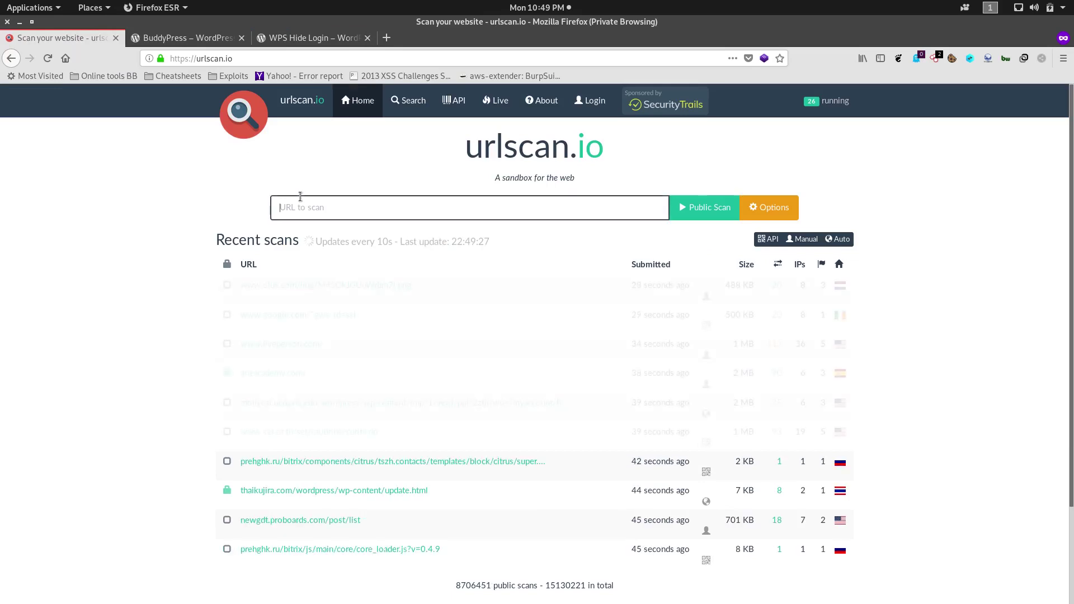
type("htpp")
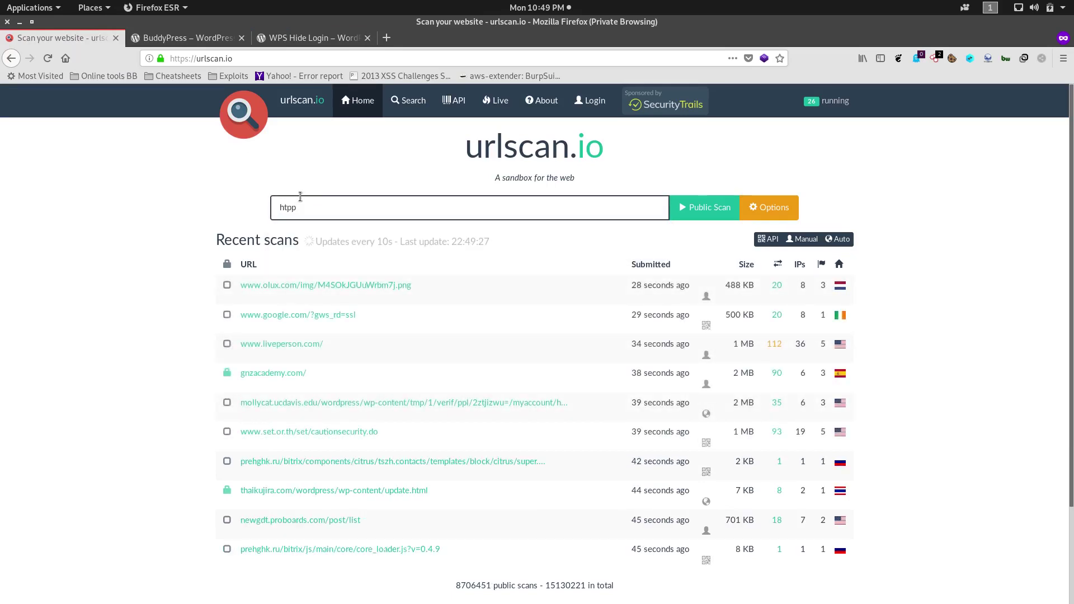
key("BackSpace")
key("BackSpace")
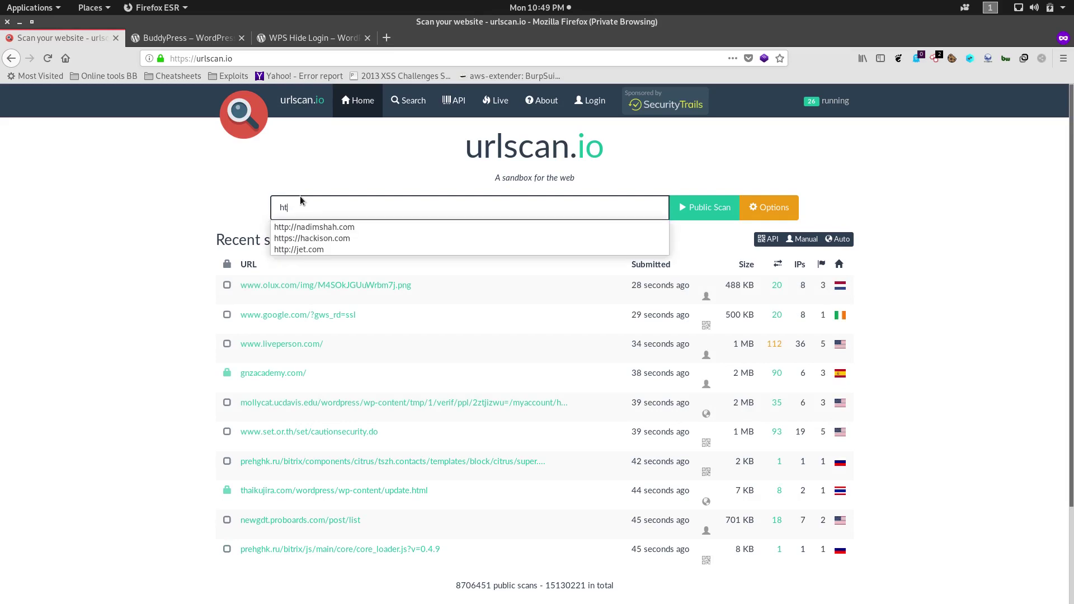
left_click(330, 238)
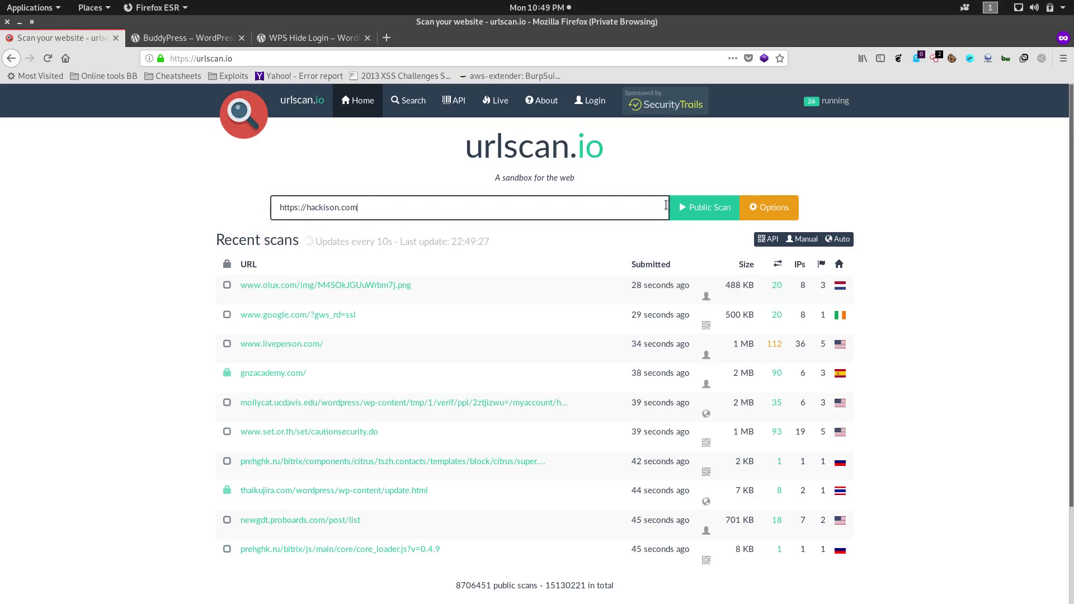
left_click(769, 208)
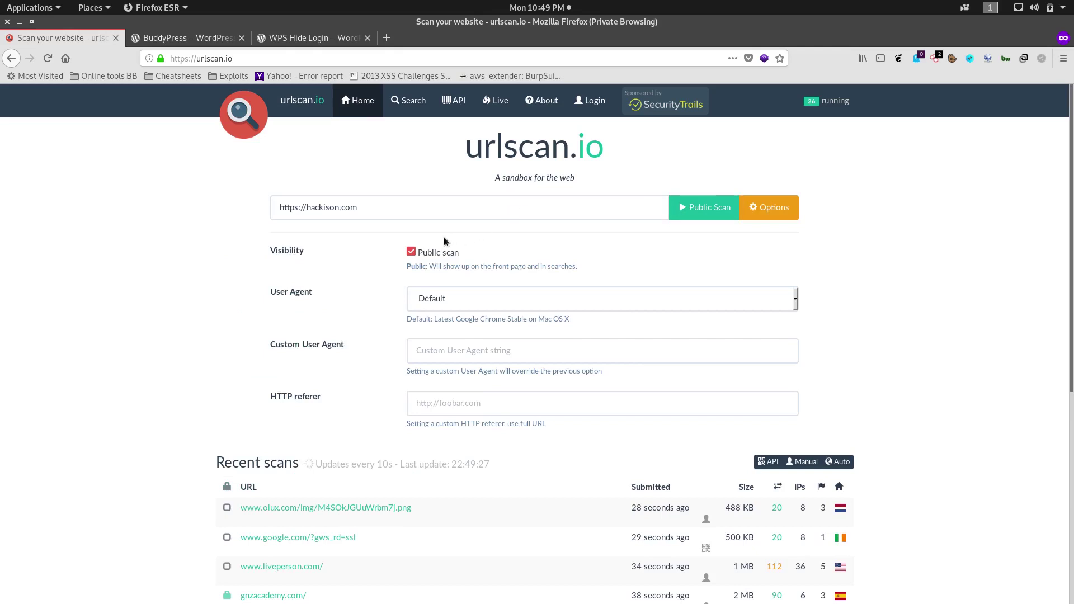
left_click(411, 252)
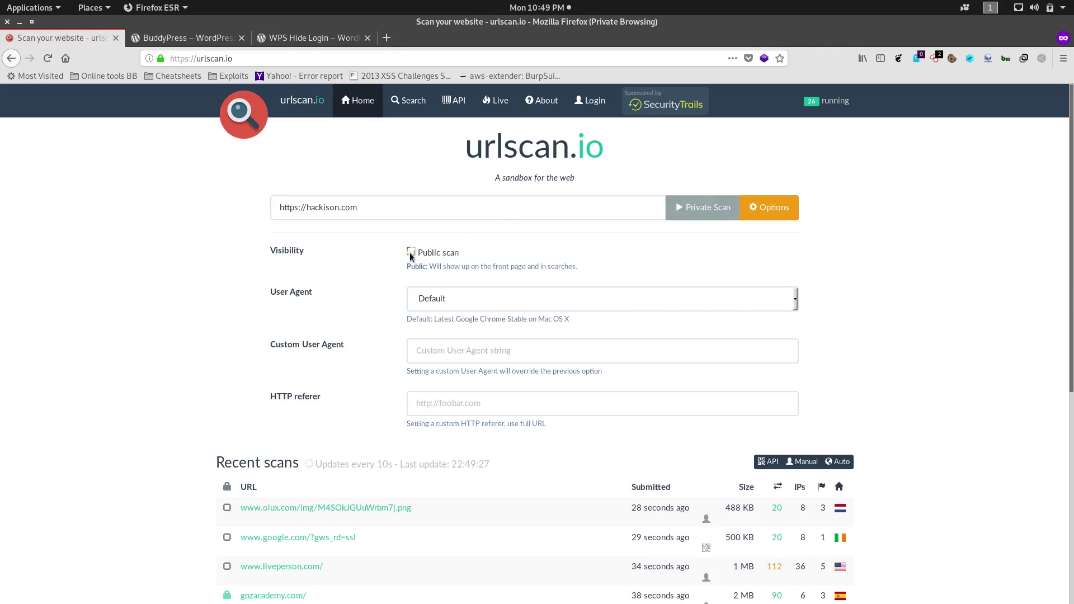
left_click(713, 211)
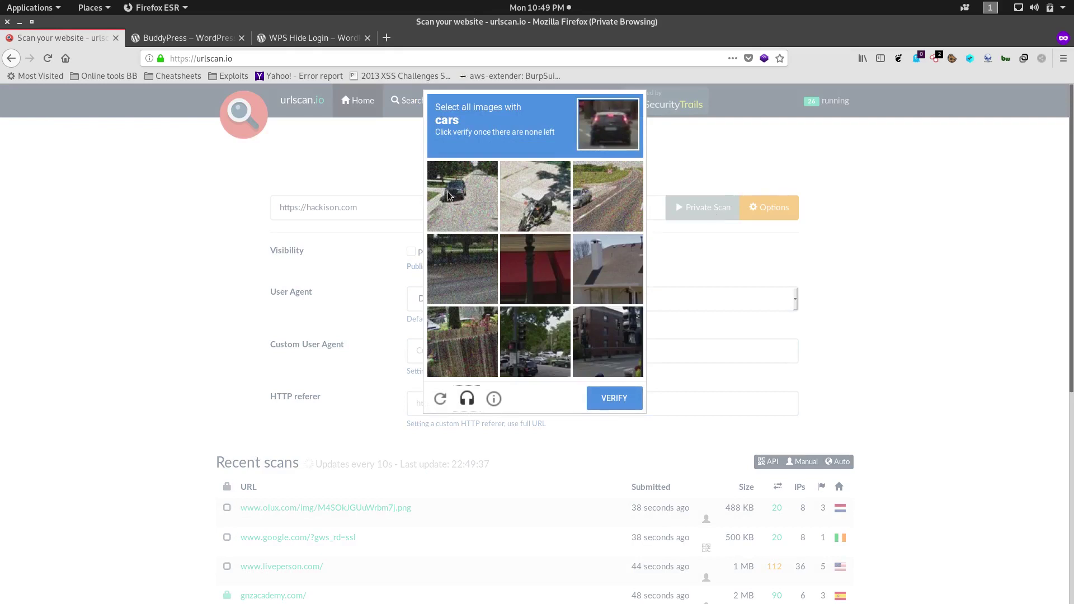
Step: Select the car tiles in the reCAPTCHA and submit the answer
left_click(488, 197)
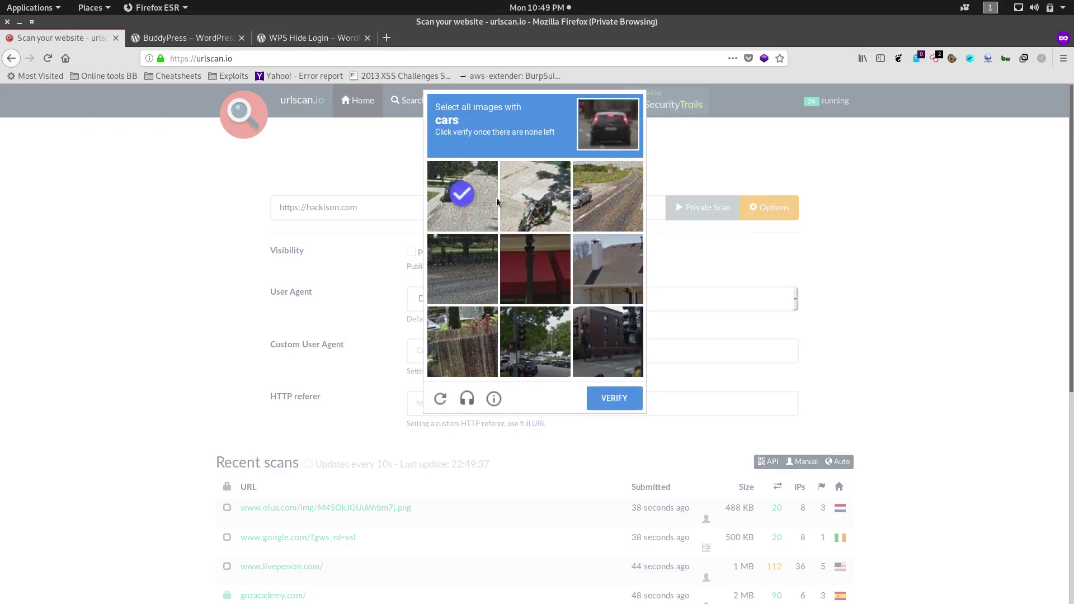
left_click(589, 196)
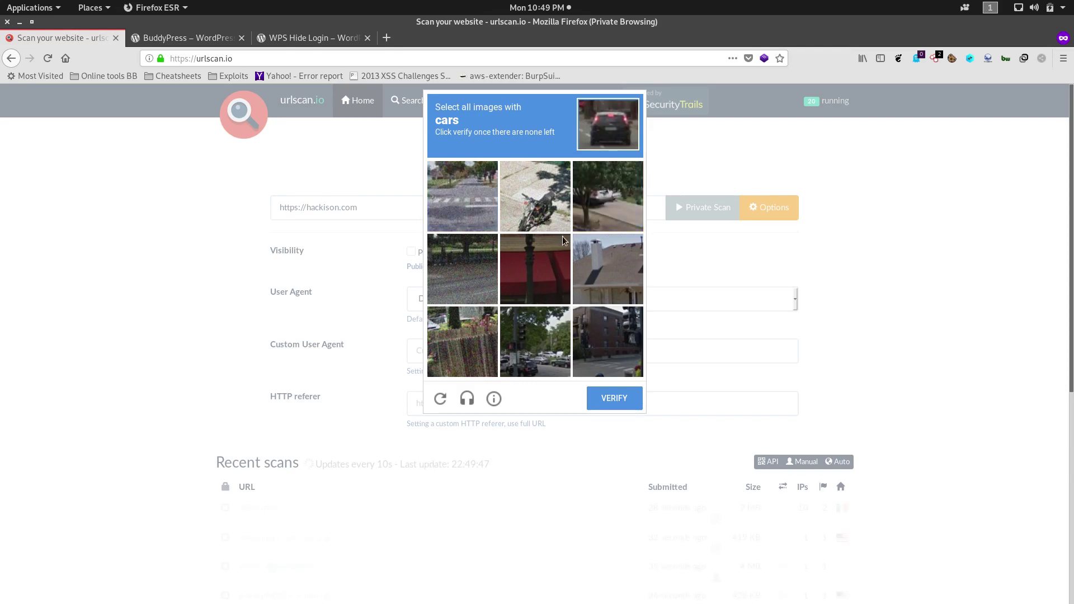
left_click(596, 216)
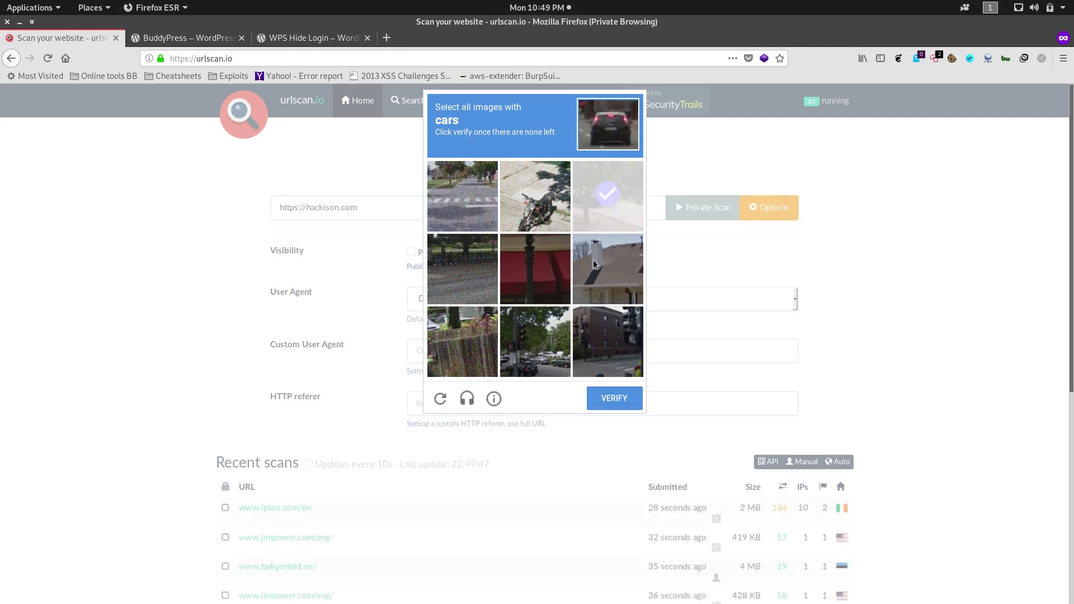
left_click(609, 219)
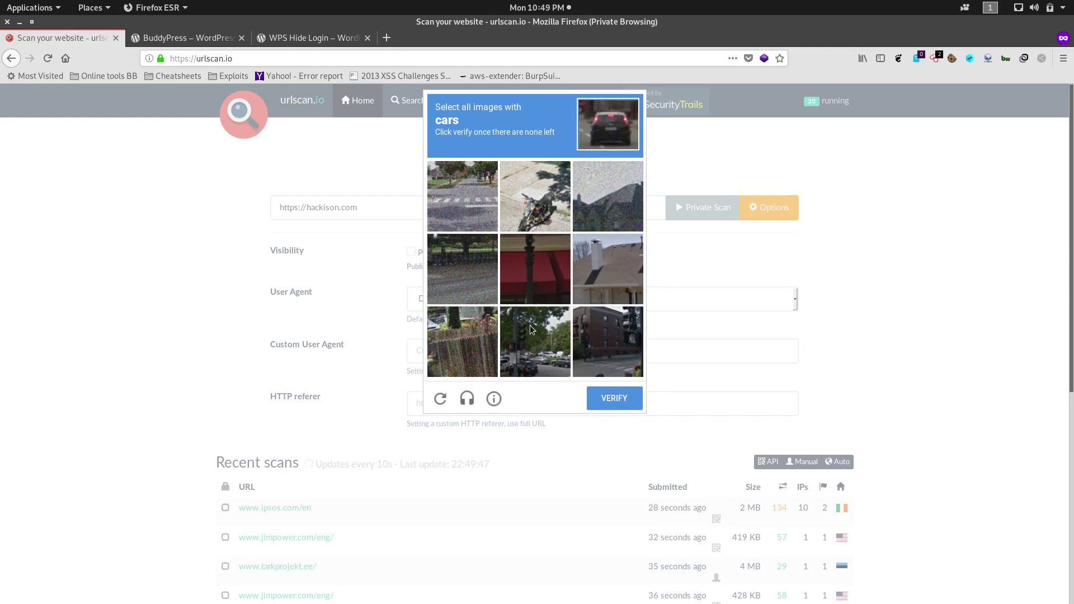
left_click(614, 400)
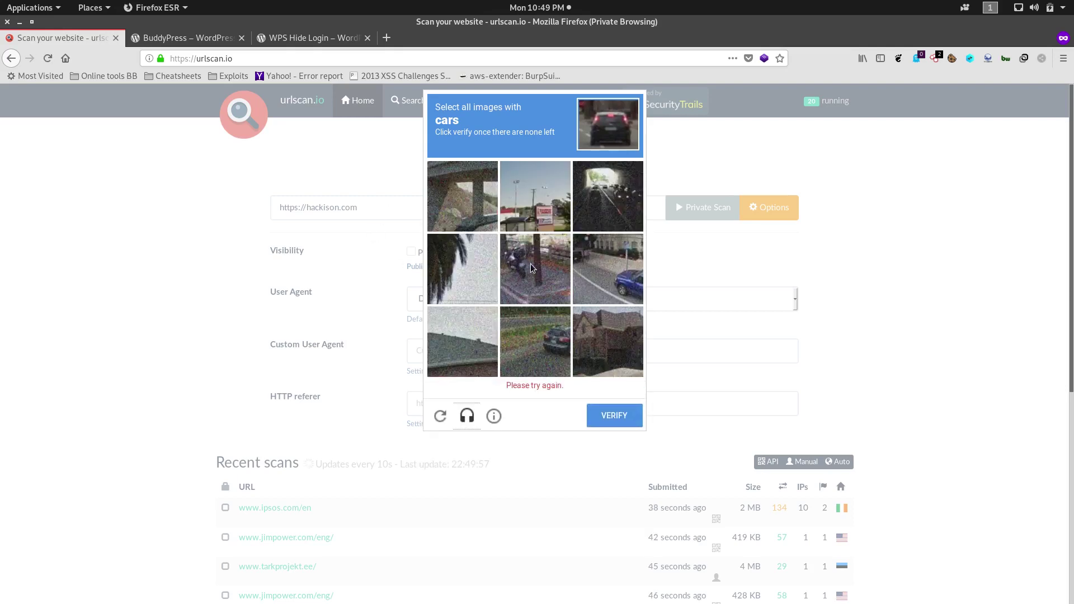
Step: Pick every car tile in the new challenge, including reloaded ones, and verify again
left_click(612, 265)
left_click(541, 328)
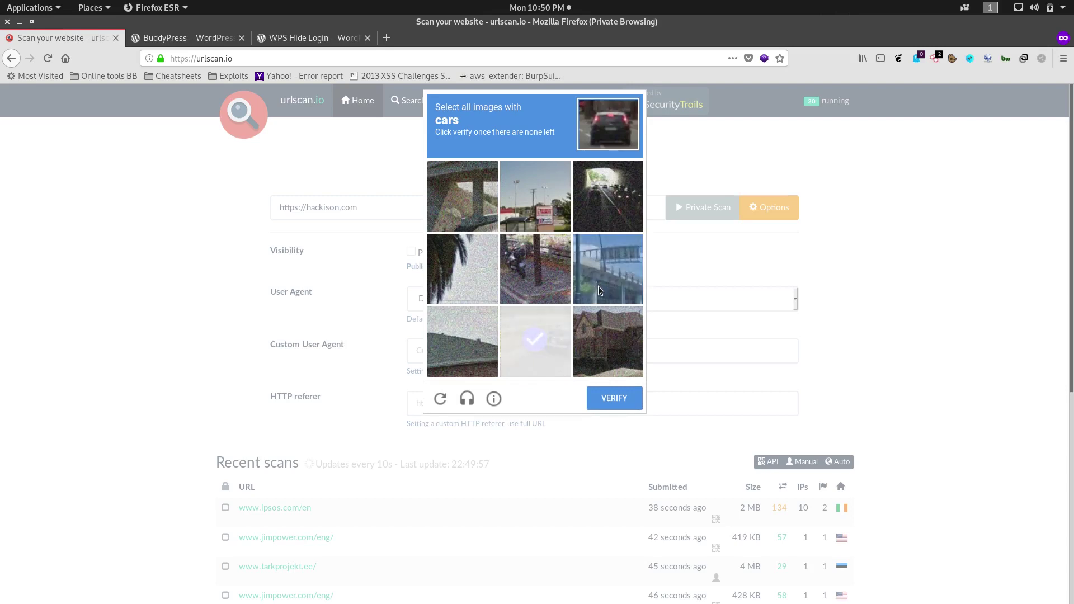
left_click(619, 195)
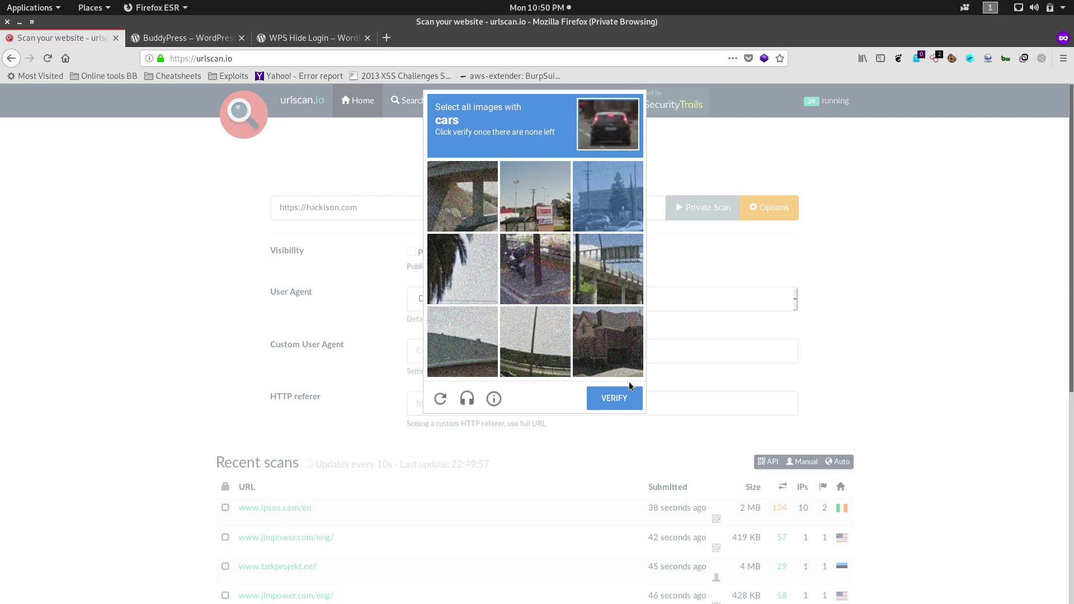
left_click(614, 202)
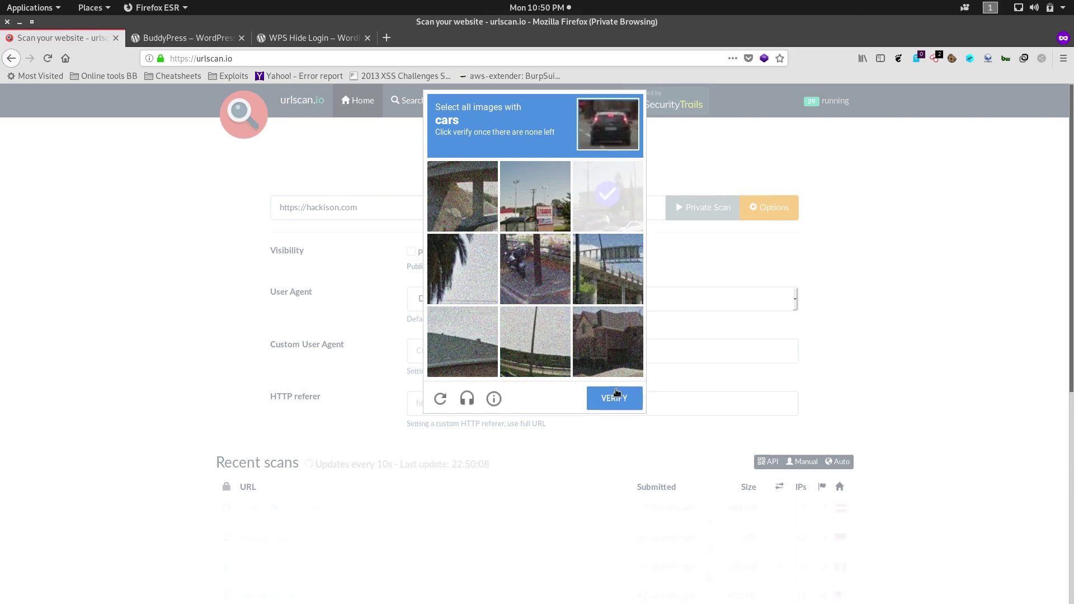
left_click(606, 195)
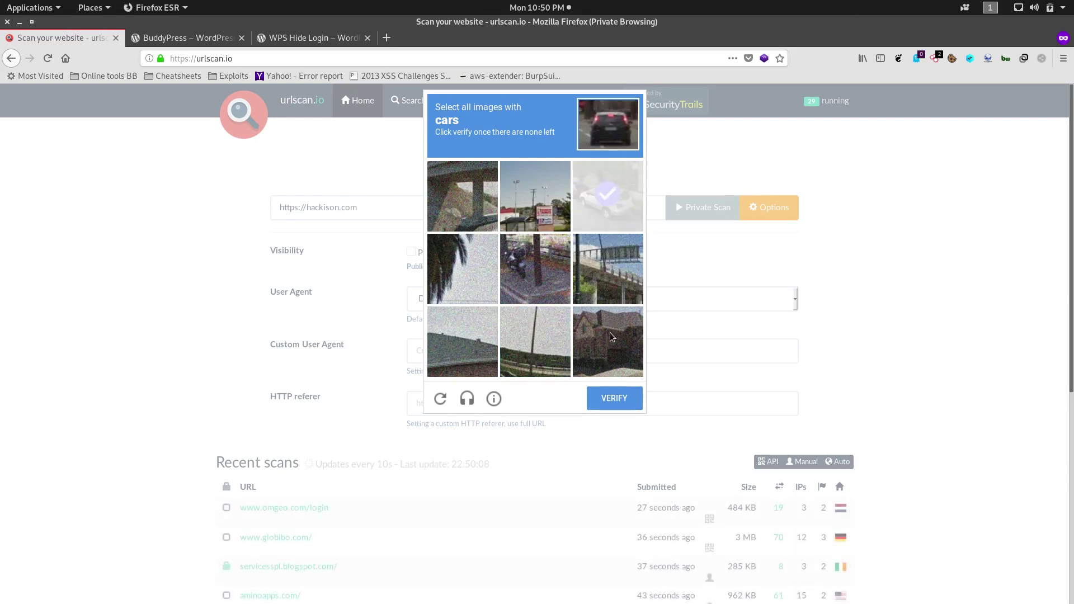
left_click(613, 396)
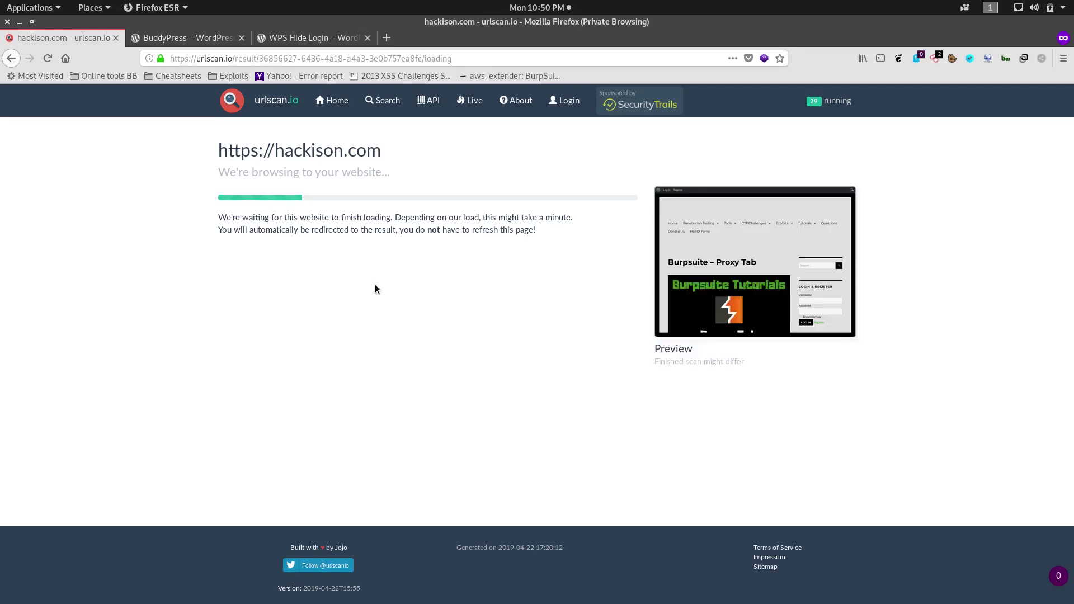
Step: Glance at the BuddyPress and WPS Hide Login tabs, then return to the finished hackison.com report
left_click(171, 39)
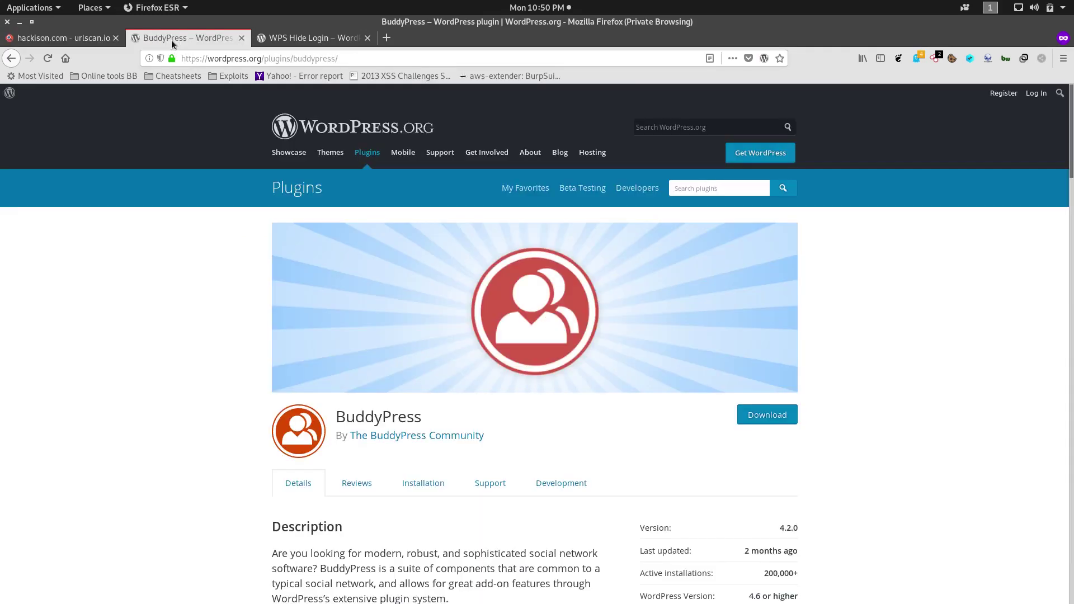
left_click(281, 38)
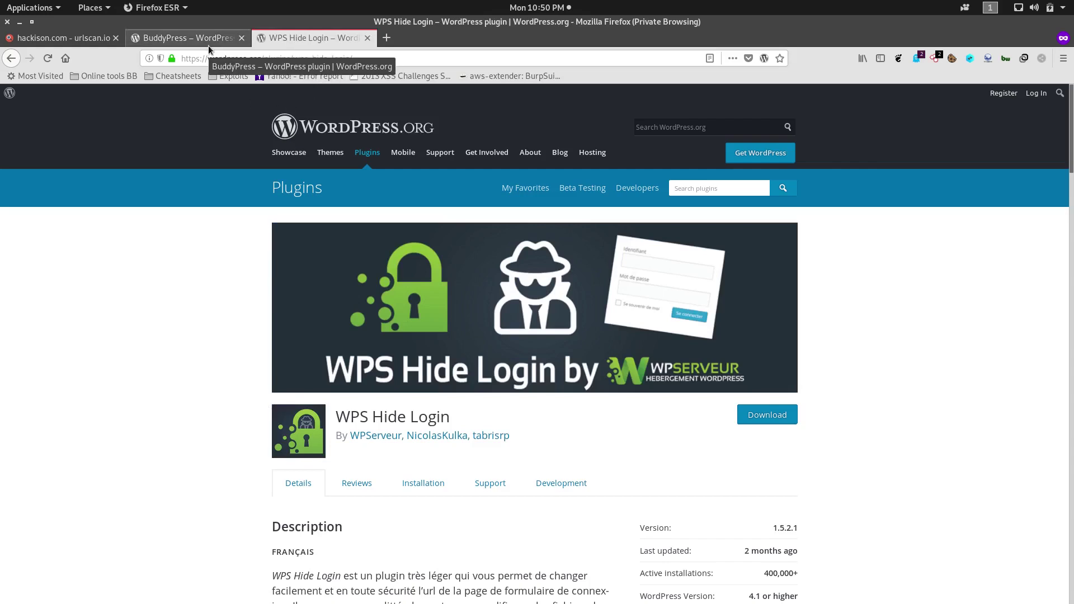
left_click(62, 42)
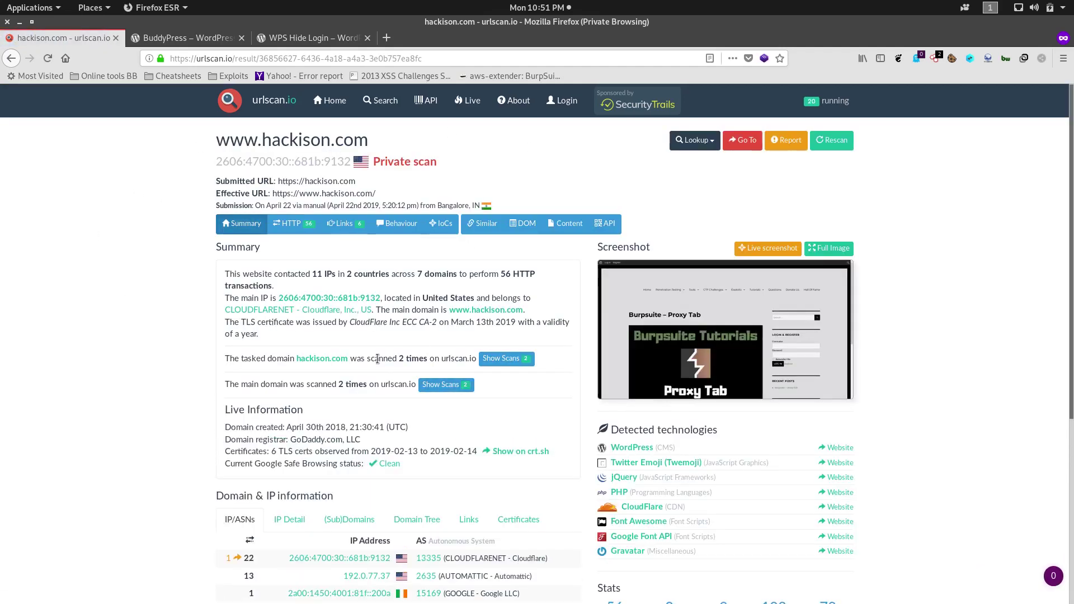
Step: Open the Content tab of the hackison.com scan result to show its form analysis
scroll(377, 357, "down", 3)
scroll(377, 358, "up", 3)
left_click(564, 225)
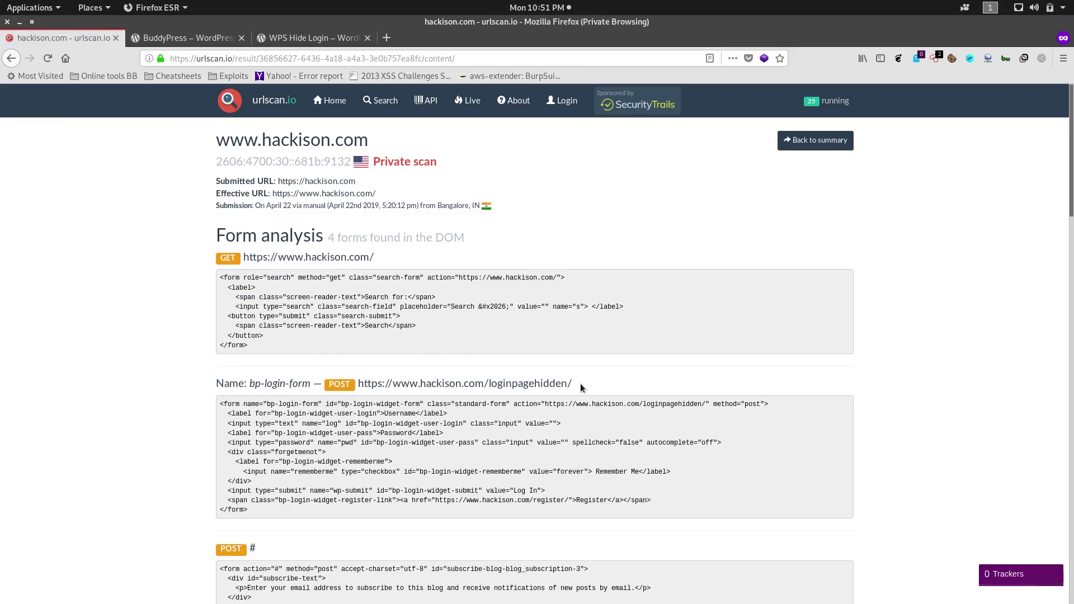
left_click_drag(580, 387, 359, 387)
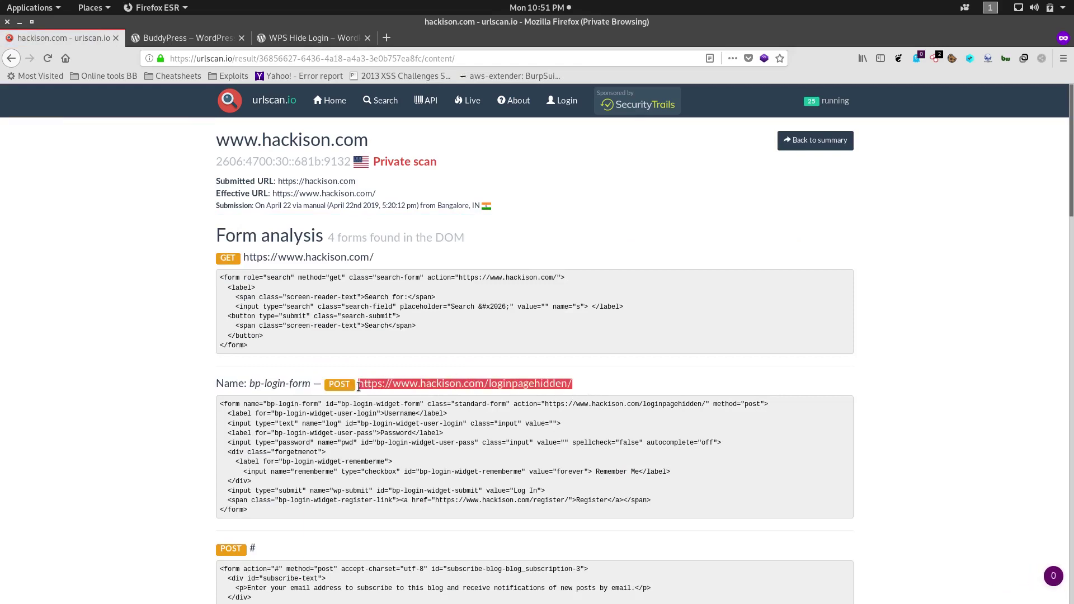
left_click(570, 382)
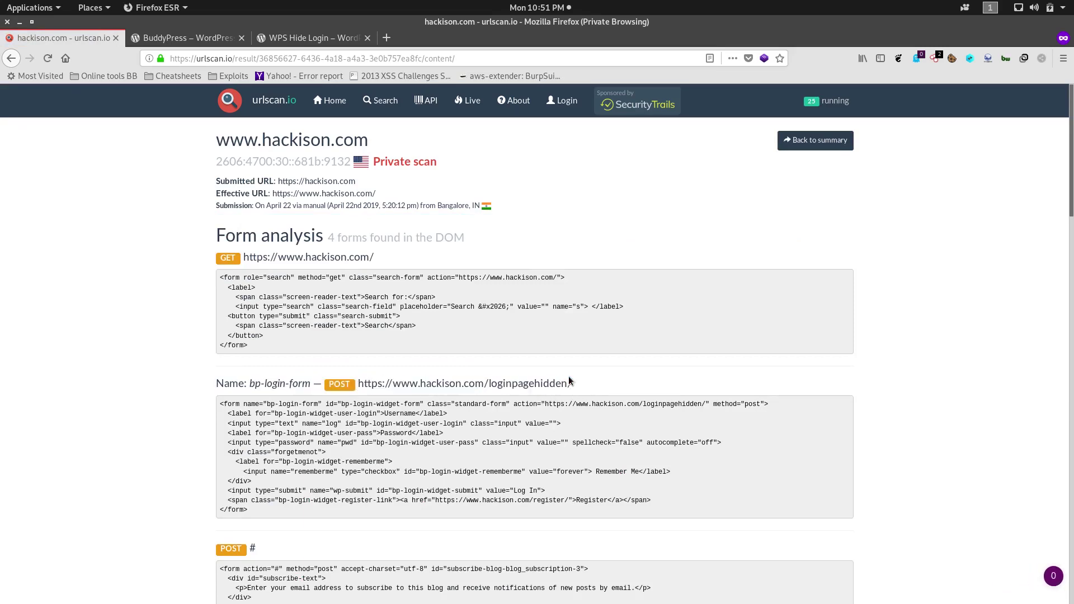
left_click_drag(575, 387, 492, 386)
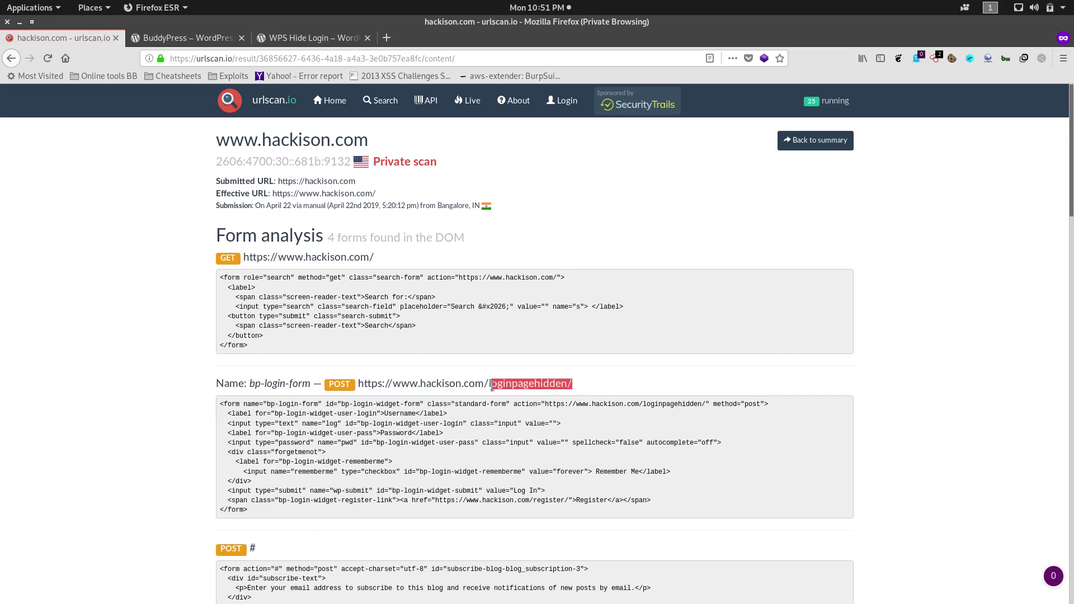
left_click(490, 386)
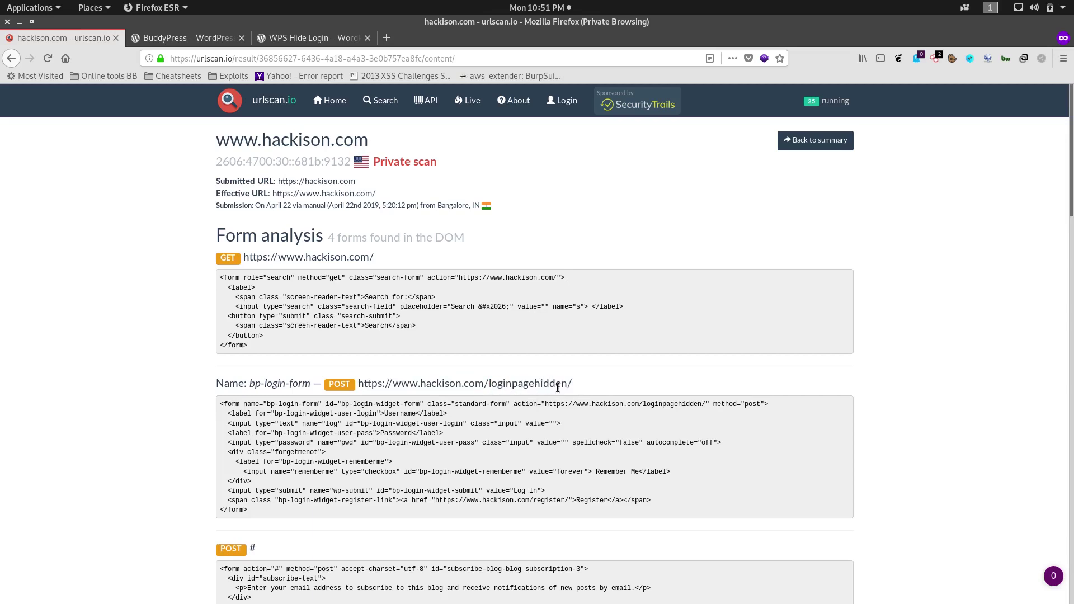
left_click_drag(249, 386, 525, 394)
left_click(313, 386)
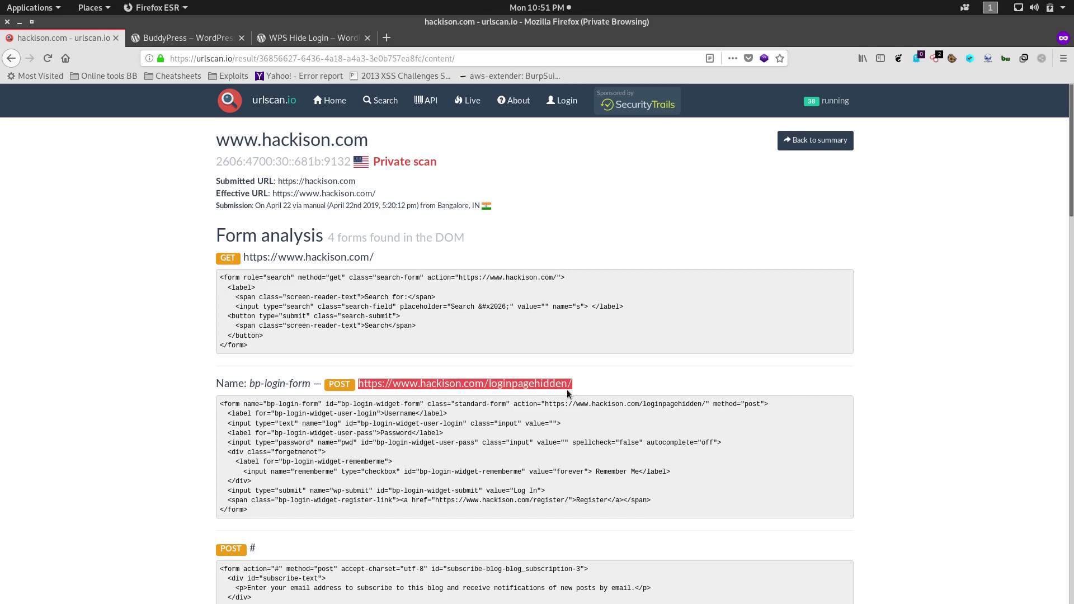
Step: Clear the URL highlight and minimize Firefox to reveal the Kali desktop
left_click(266, 380)
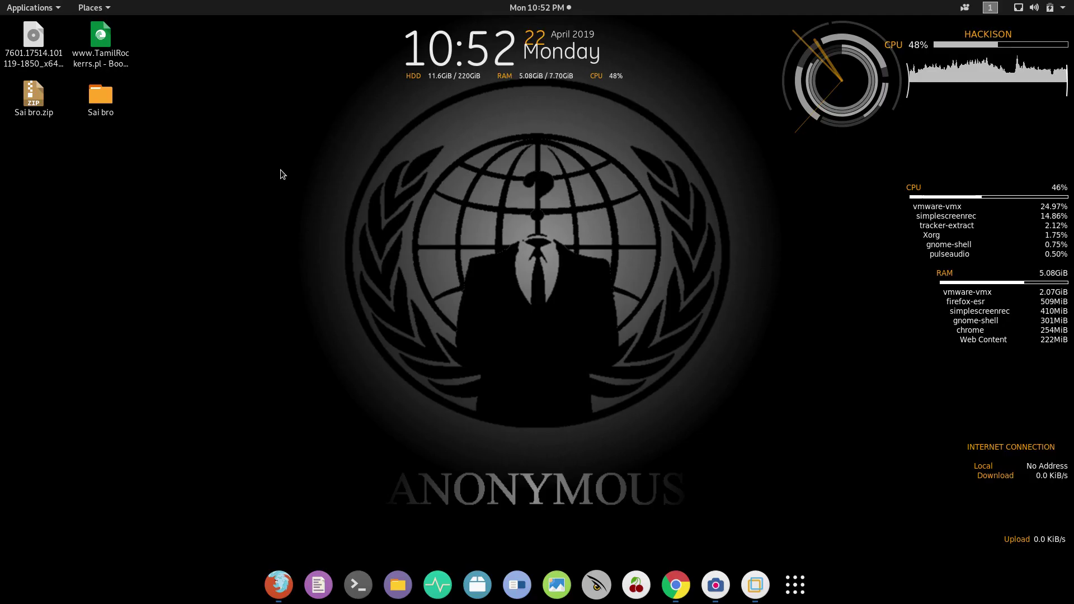
left_click(19, 22)
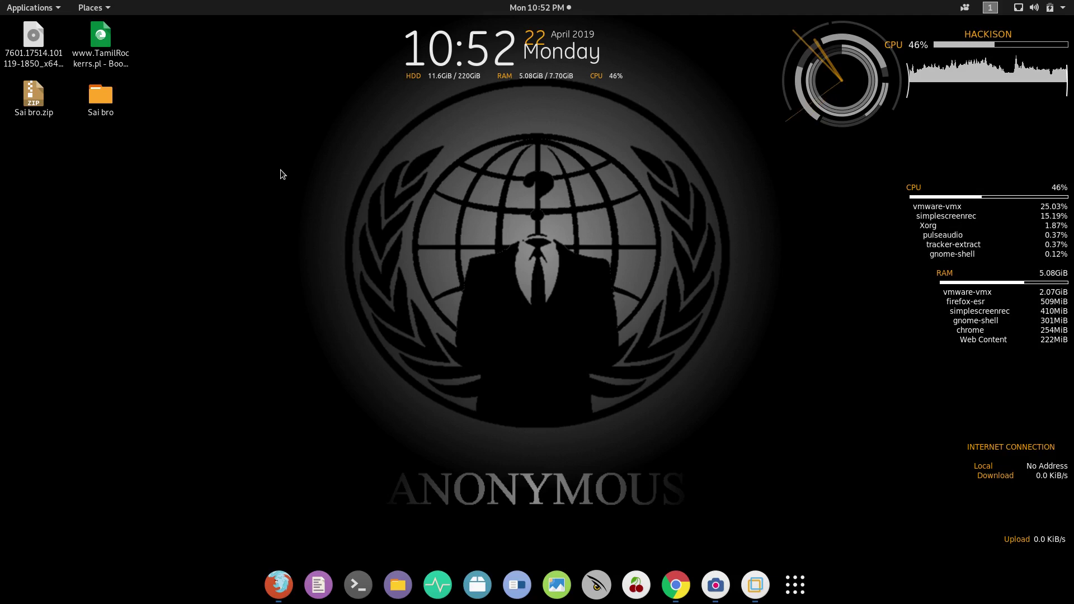